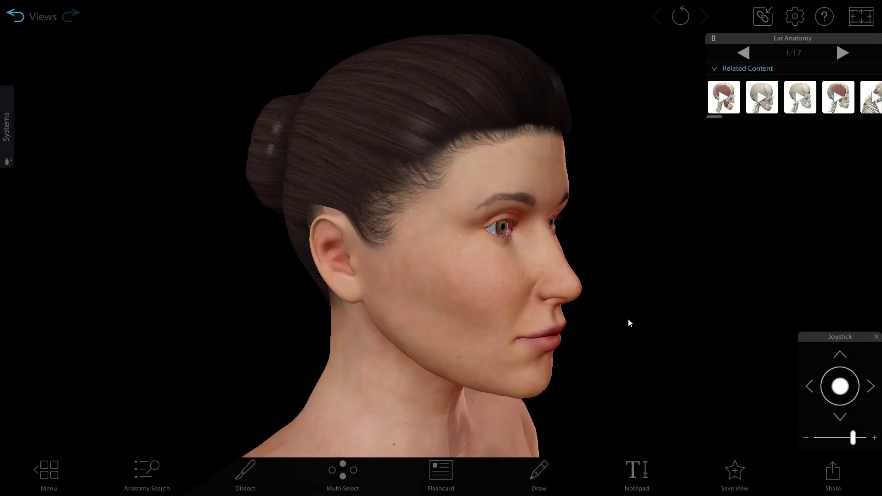
Advance through the Ear Anatomy tour to slide 5/17 and highlight the external acoustic meatus in the sectioned ear
{"action": "left_click", "coordinate": [849, 61]}
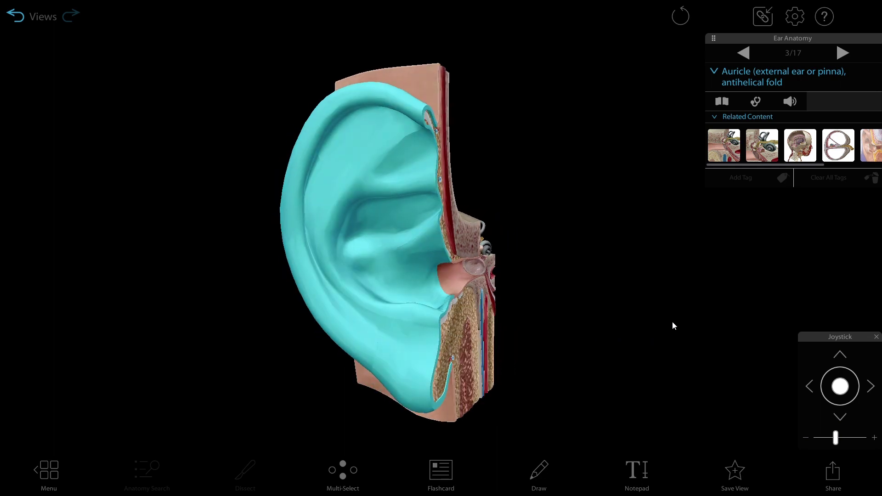
{"action": "left_click", "coordinate": [666, 324]}
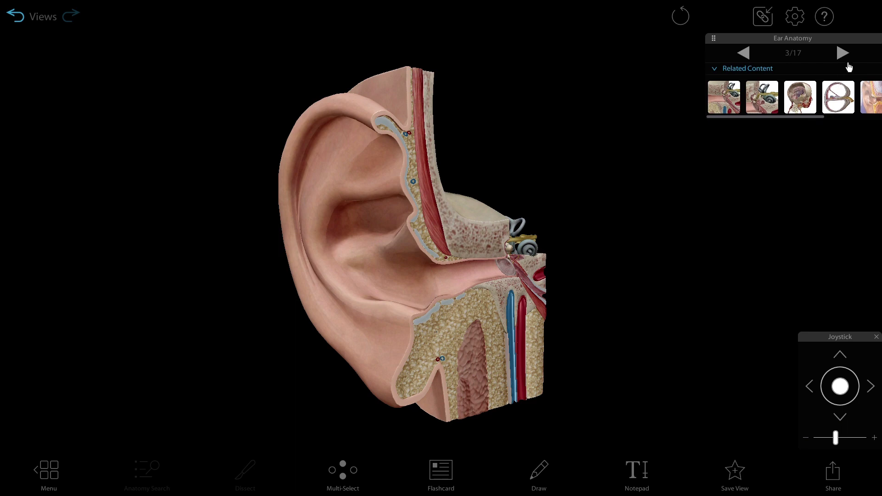
{"action": "left_click", "coordinate": [848, 63]}
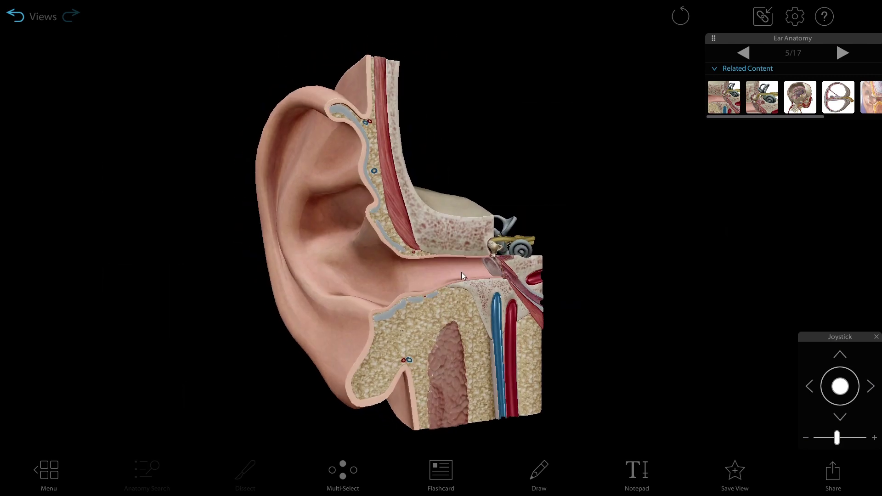
{"action": "left_click", "coordinate": [461, 274]}
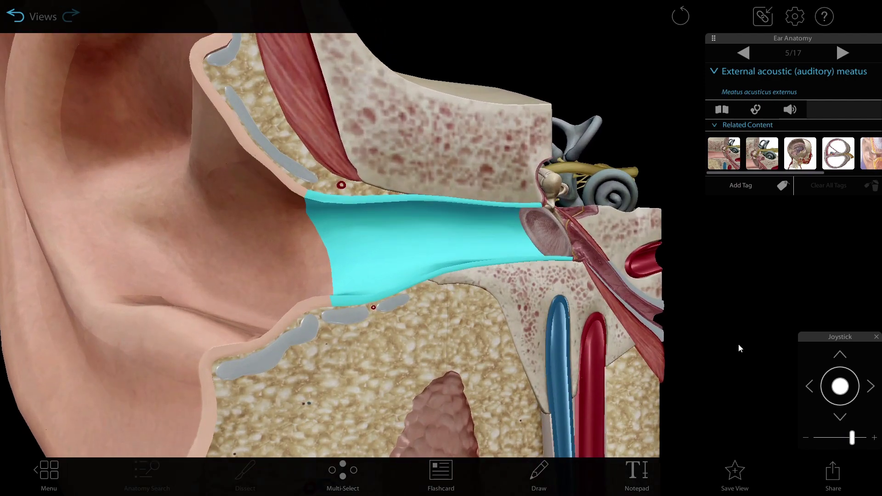
{"action": "left_click", "coordinate": [738, 345]}
Draw ten red curved sound-wave lines, shrinking in size, from the auricle along the ear canal to the ear drum
{"action": "left_click", "coordinate": [547, 479]}
{"action": "left_click_drag", "start_coordinate": [92, 158], "coordinate": [83, 342]}
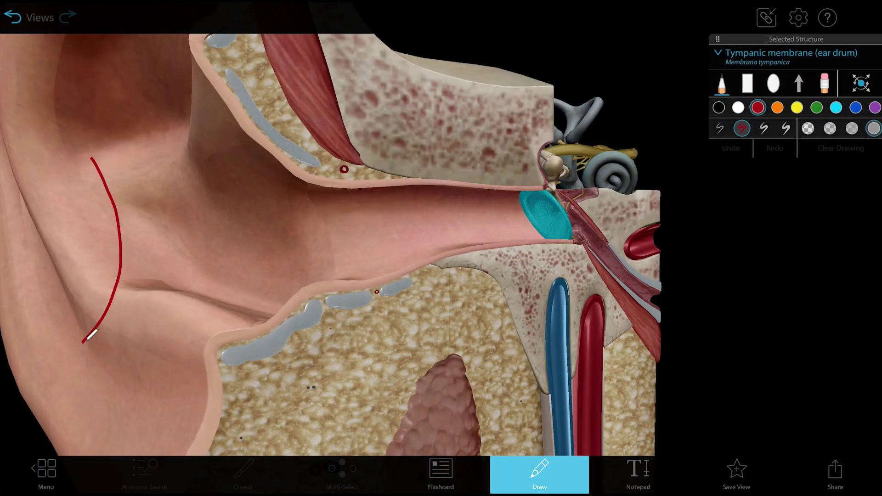
{"action": "left_click_drag", "start_coordinate": [155, 179], "coordinate": [159, 310]}
{"action": "left_click_drag", "start_coordinate": [213, 195], "coordinate": [216, 295]}
{"action": "mouse_move", "coordinate": [265, 209]}
{"action": "left_mouse_down"}
{"action": "mouse_move", "coordinate": [282, 232]}
{"action": "mouse_move", "coordinate": [279, 286]}
{"action": "left_mouse_up"}
{"action": "left_click_drag", "start_coordinate": [307, 215], "coordinate": [310, 270]}
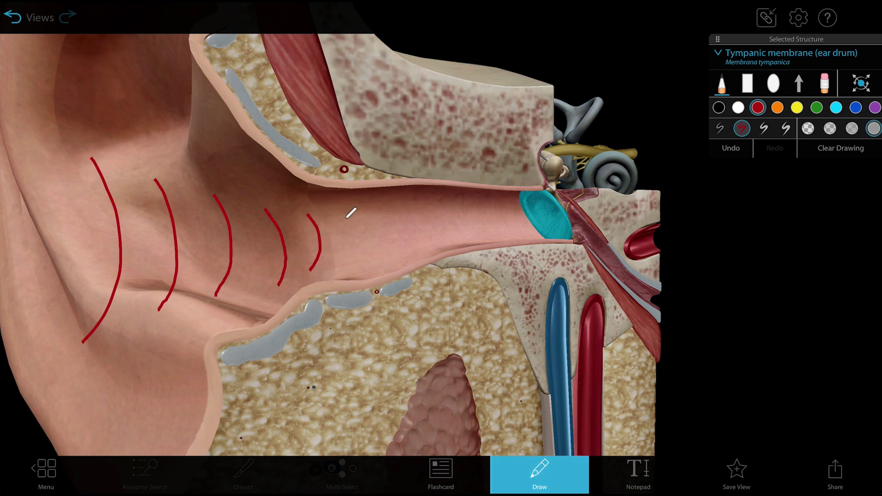
{"action": "left_click_drag", "start_coordinate": [340, 213], "coordinate": [348, 265]}
{"action": "left_click_drag", "start_coordinate": [379, 215], "coordinate": [383, 262]}
{"action": "mouse_move", "coordinate": [412, 210]}
{"action": "left_mouse_down"}
{"action": "mouse_move", "coordinate": [425, 223]}
{"action": "mouse_move", "coordinate": [415, 250]}
{"action": "left_mouse_up"}
{"action": "left_click_drag", "start_coordinate": [447, 209], "coordinate": [455, 246]}
{"action": "left_click_drag", "start_coordinate": [483, 211], "coordinate": [487, 237]}
Draw a red arrow at the inner end of the ear canal, pointing to the tympanic membrane
{"action": "left_click", "coordinate": [798, 83]}
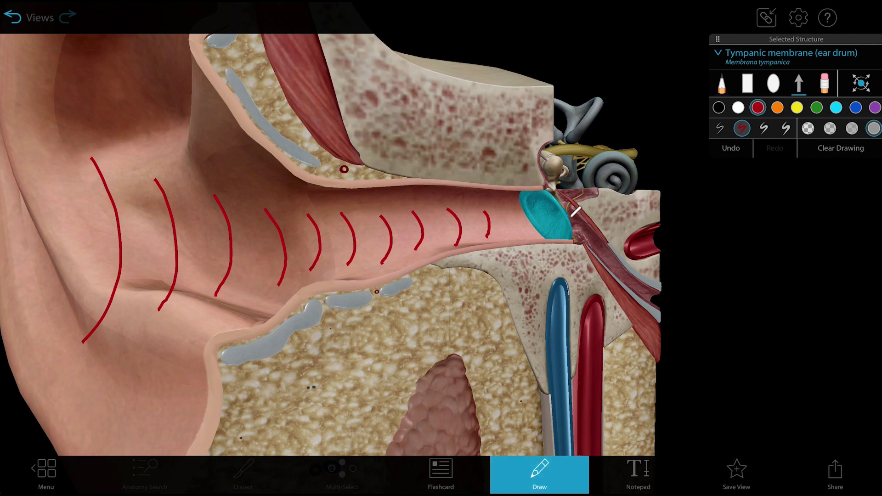
{"action": "left_click", "coordinate": [529, 218]}
{"action": "left_click_drag", "start_coordinate": [528, 215], "coordinate": [502, 216]}
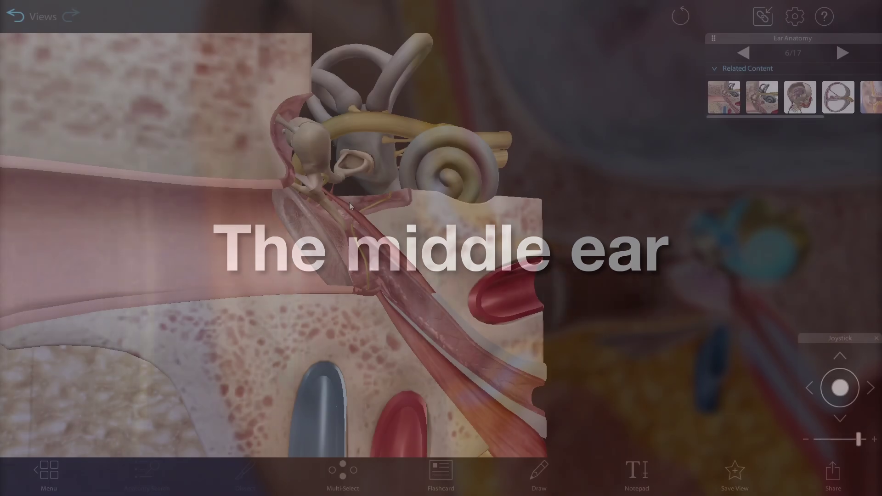
Highlight the middle ear chamber and the Eustachian tube in turn on Ear Anatomy slide 6/17
{"action": "left_click", "coordinate": [349, 202]}
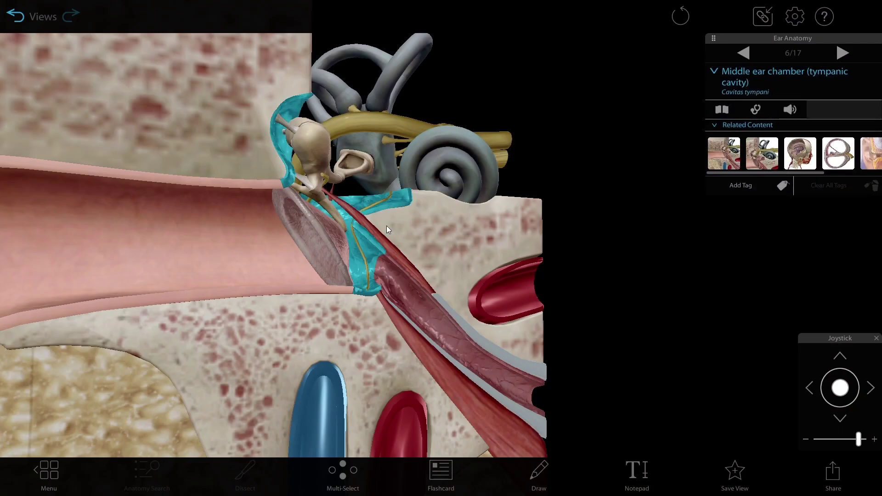
{"action": "left_click", "coordinate": [411, 293]}
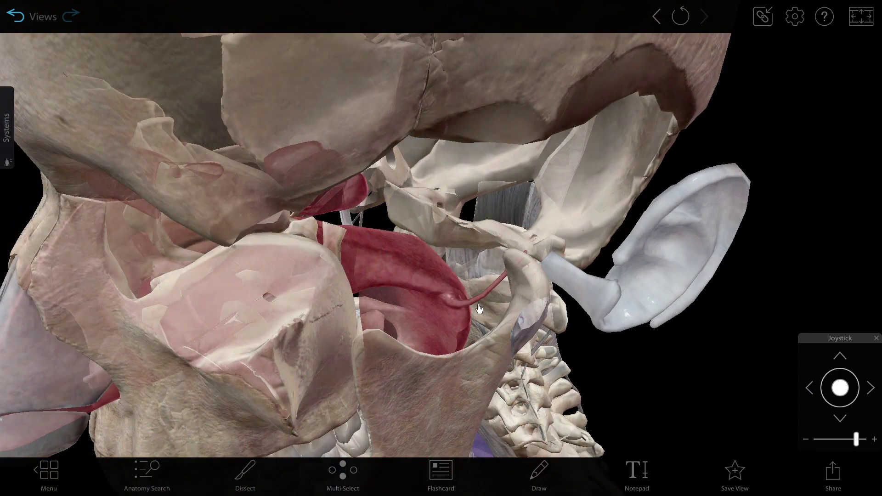
Tag the left Eustachian tube in the skull view and place its label above the tube, near the auricle
{"action": "left_click", "coordinate": [476, 303]}
{"action": "left_click", "coordinate": [764, 162]}
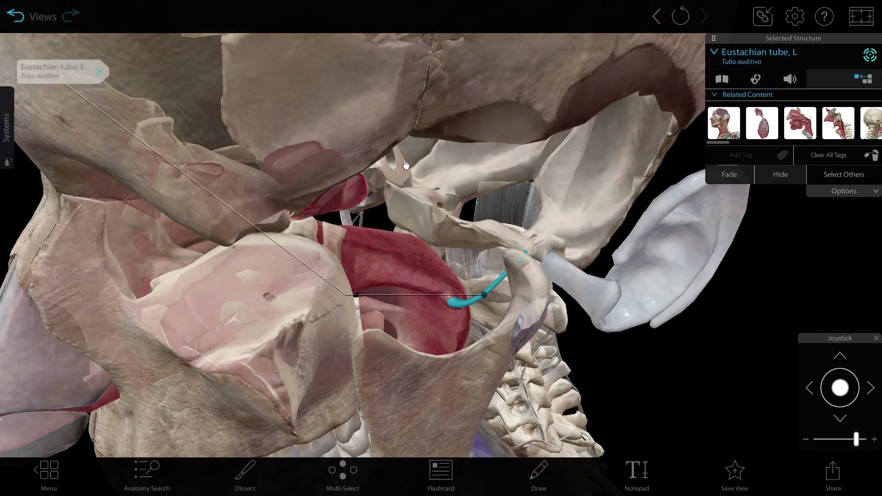
{"action": "left_click_drag", "start_coordinate": [72, 79], "coordinate": [590, 177]}
Tag the nasopharynx and place its label just above the structure
{"action": "left_click", "coordinate": [436, 279]}
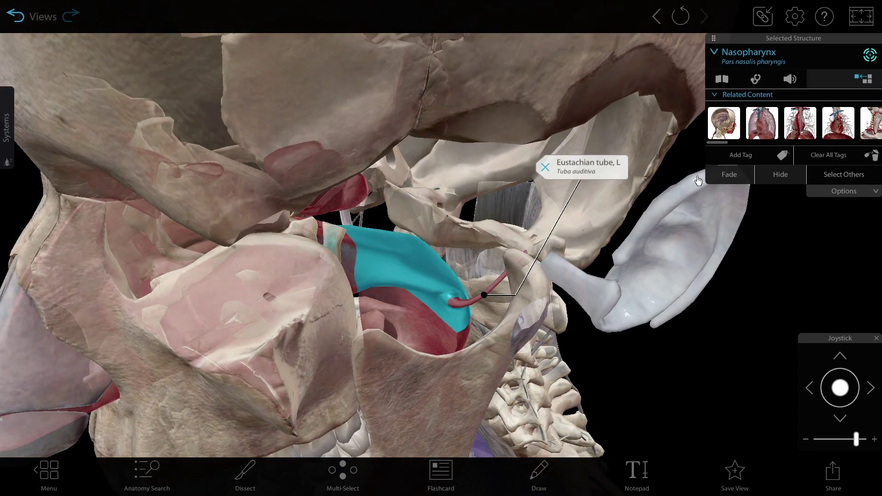
{"action": "left_click", "coordinate": [747, 160]}
{"action": "left_click_drag", "start_coordinate": [65, 85], "coordinate": [462, 214]}
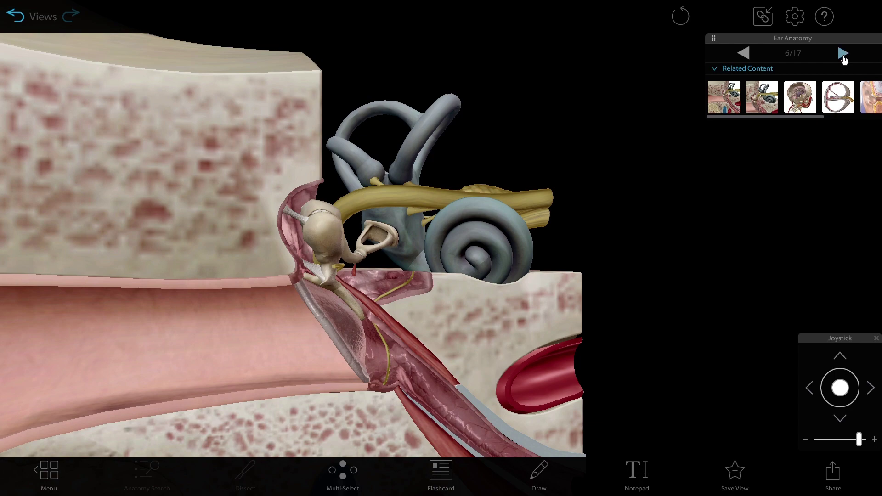
Advance the Ear Anatomy tour from slide 6/17 past the malleus, incus and stapes slides
{"action": "left_click", "coordinate": [843, 55]}
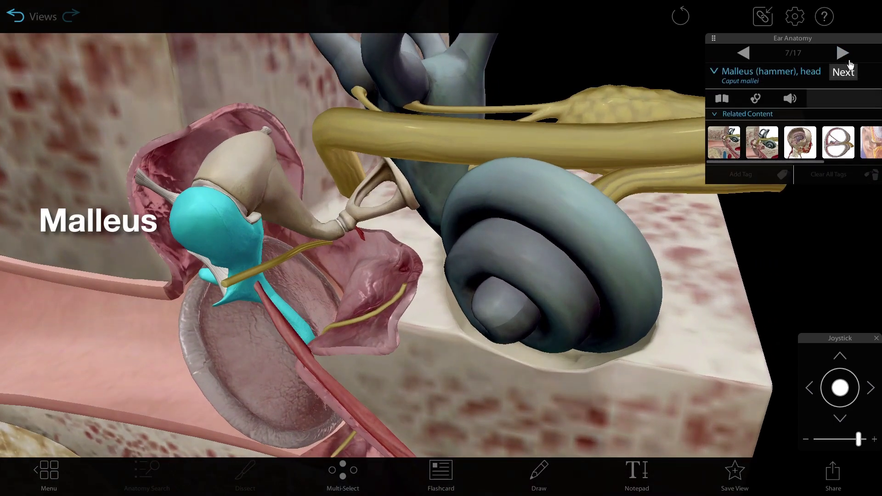
{"action": "left_click", "coordinate": [849, 56]}
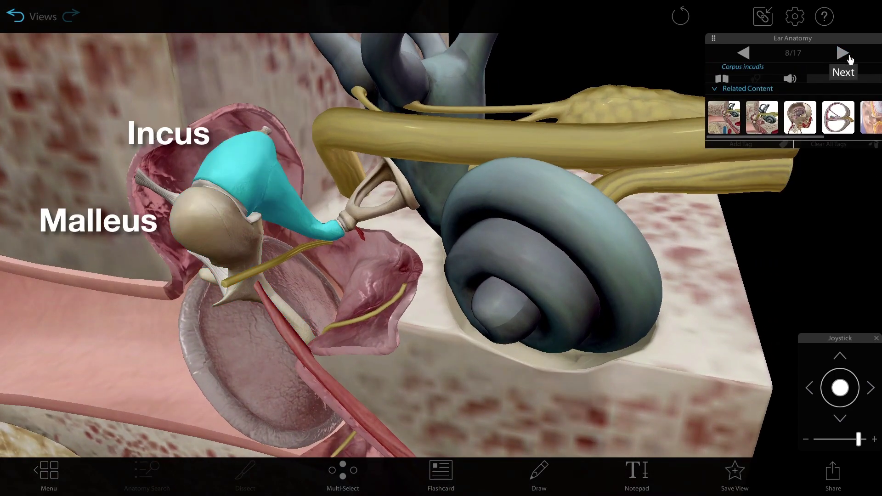
{"action": "left_click", "coordinate": [849, 56]}
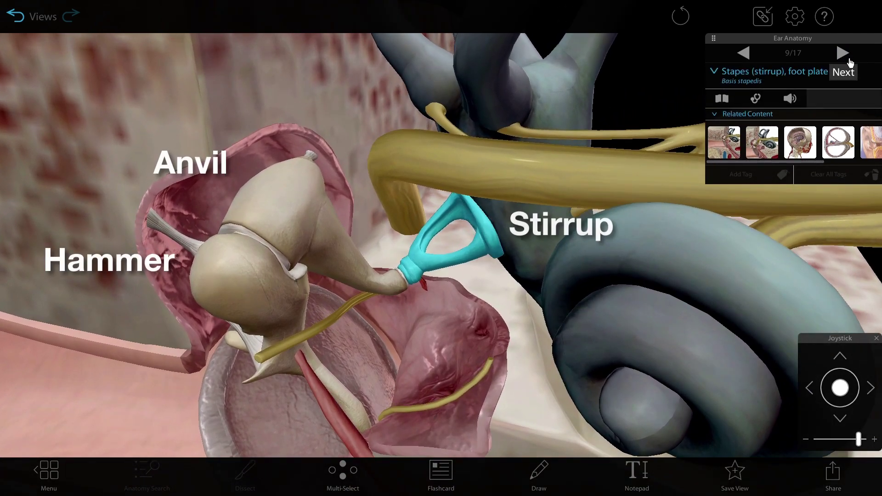
{"action": "left_click", "coordinate": [843, 55]}
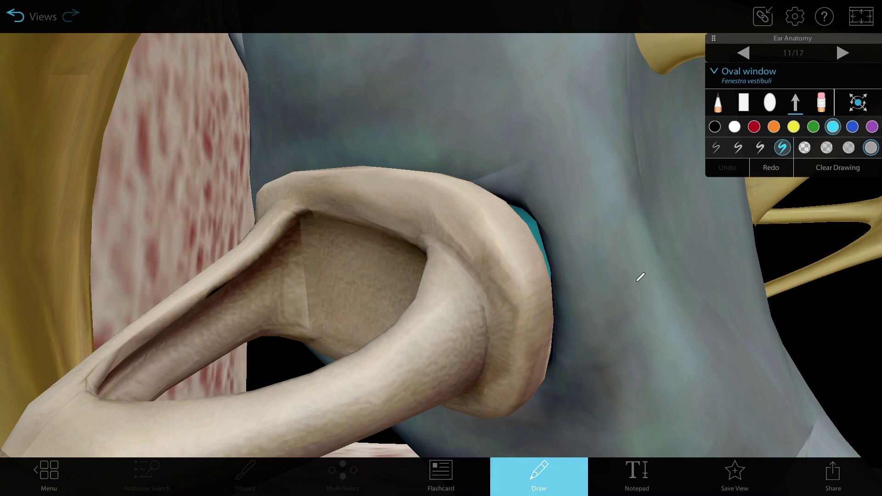
Draw a thick cyan arrow pointing to the oval window beside the stapes foot plate, and exit drawing mode
{"action": "left_click_drag", "start_coordinate": [588, 250], "coordinate": [687, 223]}
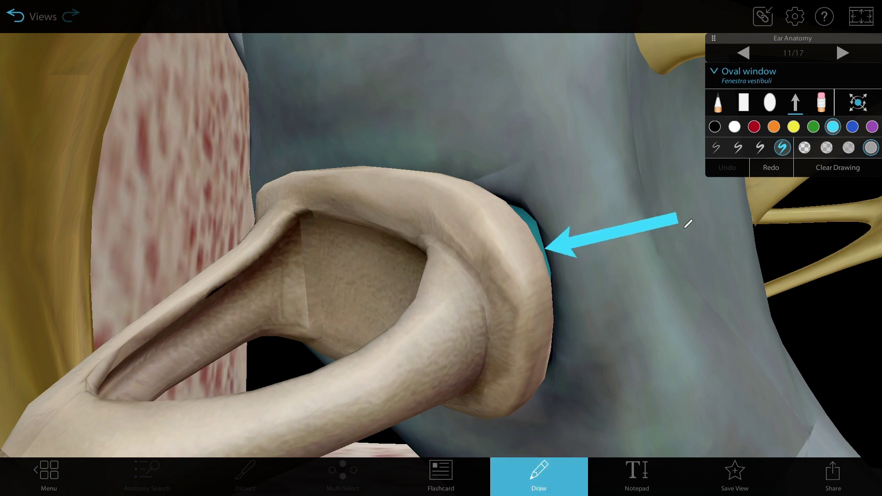
{"action": "left_click", "coordinate": [532, 469]}
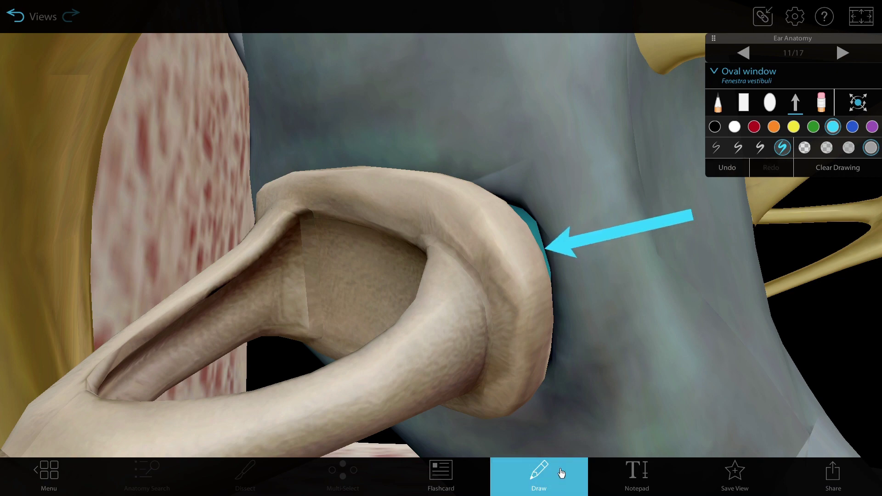
Advance the Ear Anatomy tour to slide 13/17 and examine the cochlea and semicircular canals from several angles
{"action": "left_click", "coordinate": [851, 58]}
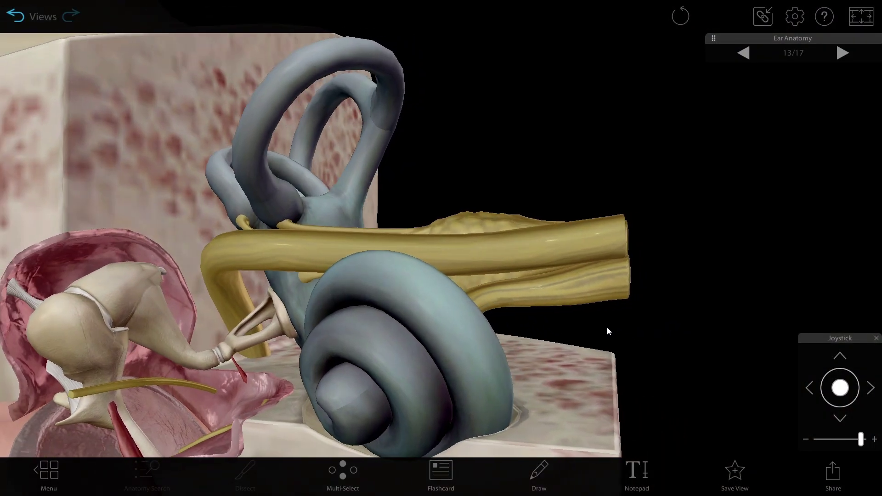
{"action": "left_click_drag", "start_coordinate": [607, 327], "coordinate": [203, 338]}
{"action": "left_click_drag", "start_coordinate": [506, 307], "coordinate": [486, 332]}
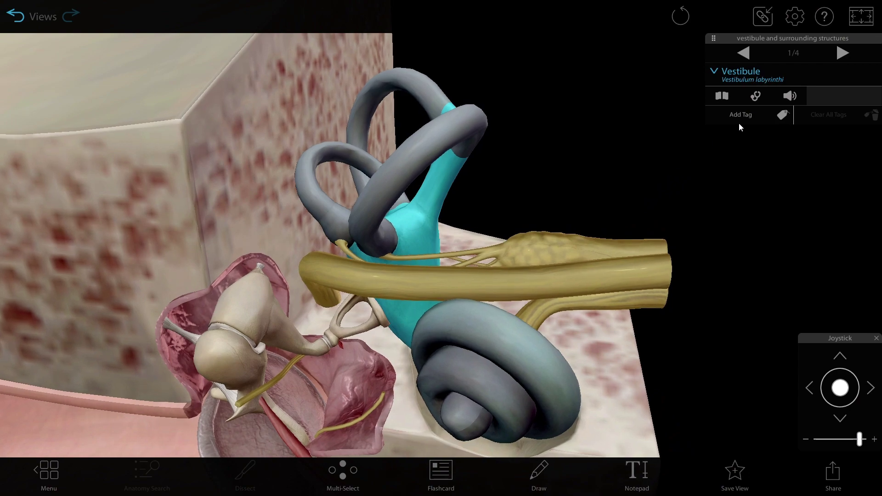
Review the semicircular canals, their ampullae and the vestibulocochlear nerve branches in the vestibule tour, up to slide 4/4
{"action": "left_click", "coordinate": [843, 53]}
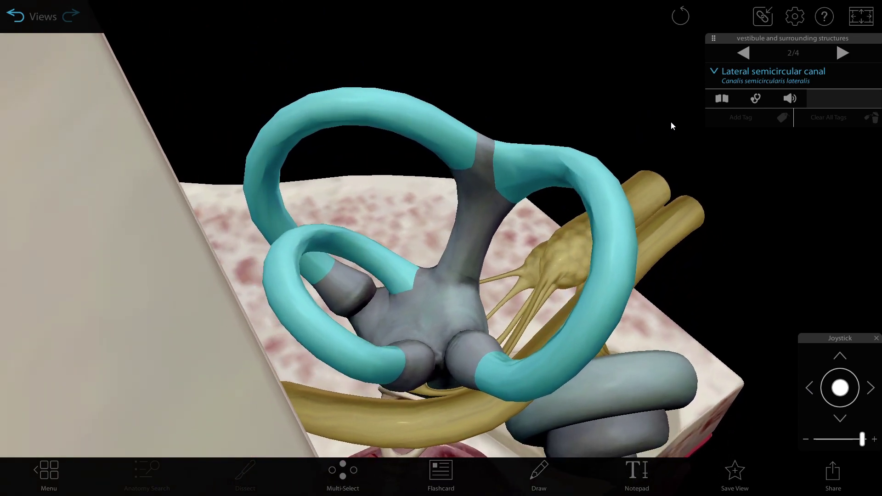
{"action": "left_click", "coordinate": [850, 58]}
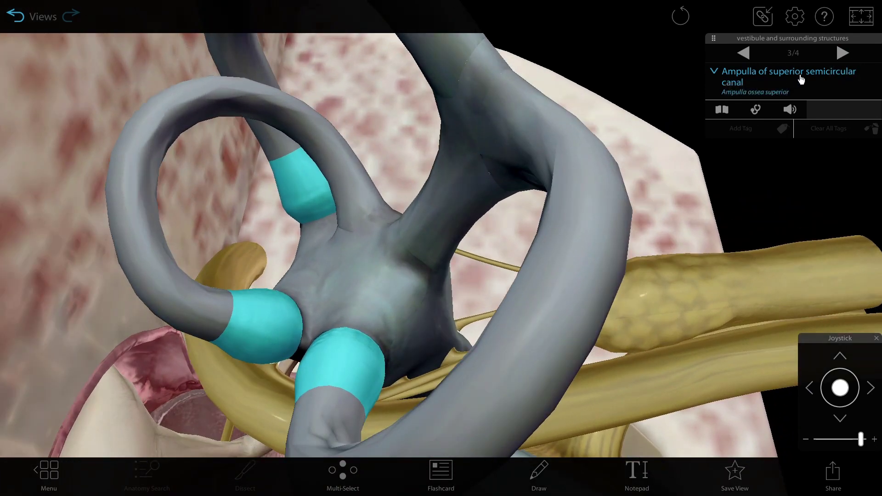
{"action": "left_click", "coordinate": [848, 59]}
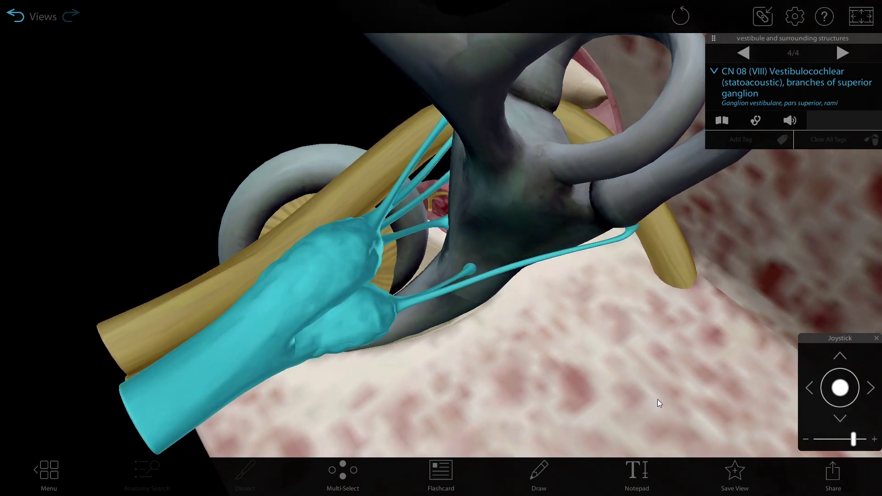
{"action": "left_click_drag", "start_coordinate": [657, 398], "coordinate": [640, 299]}
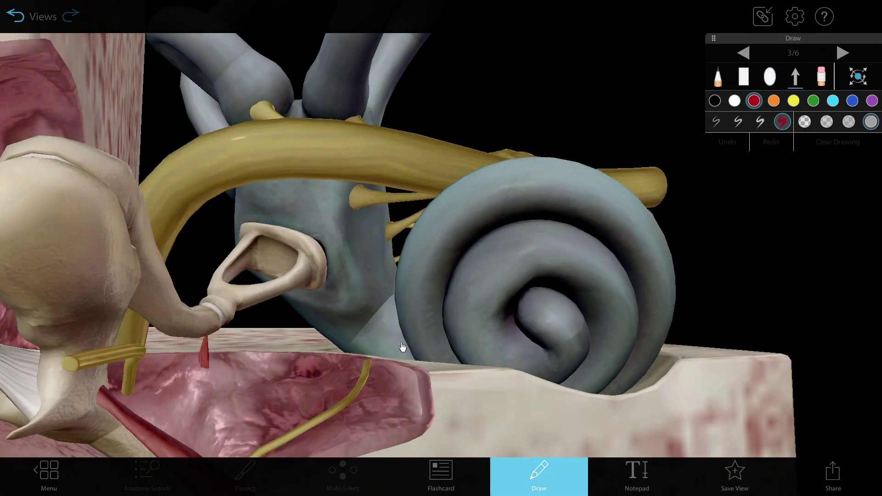
Draw a thick red arrow from beside the stapes down to the base of the cochlea, and exit drawing mode
{"action": "left_click_drag", "start_coordinate": [402, 347], "coordinate": [337, 258]}
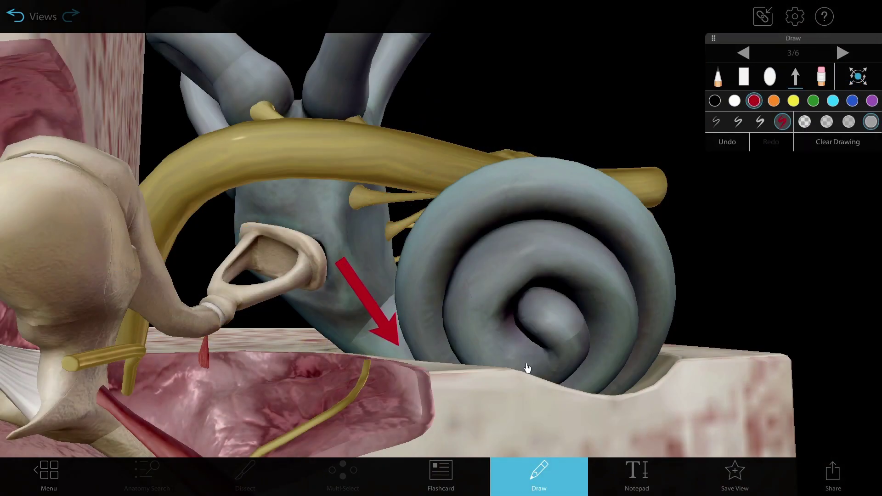
{"action": "left_click", "coordinate": [571, 477]}
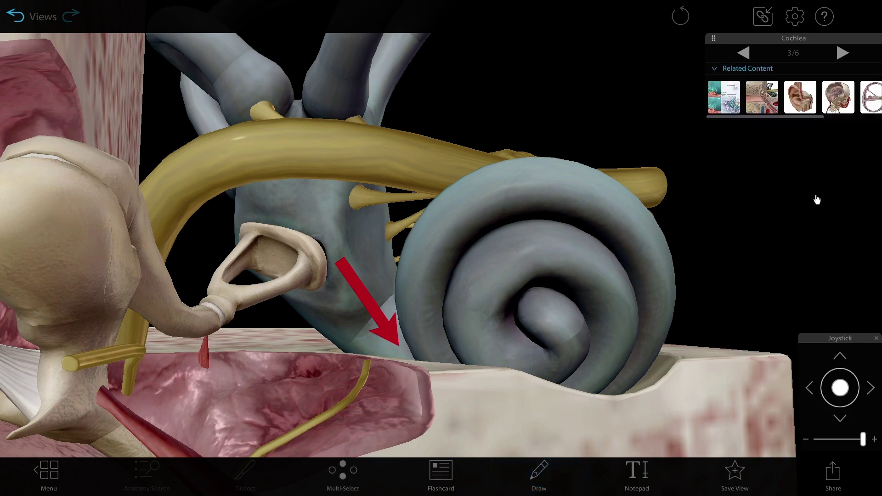
Advance the Cochlea tour from slide 3/6 through the cross section and the outer hairs slide
{"action": "left_click", "coordinate": [852, 56]}
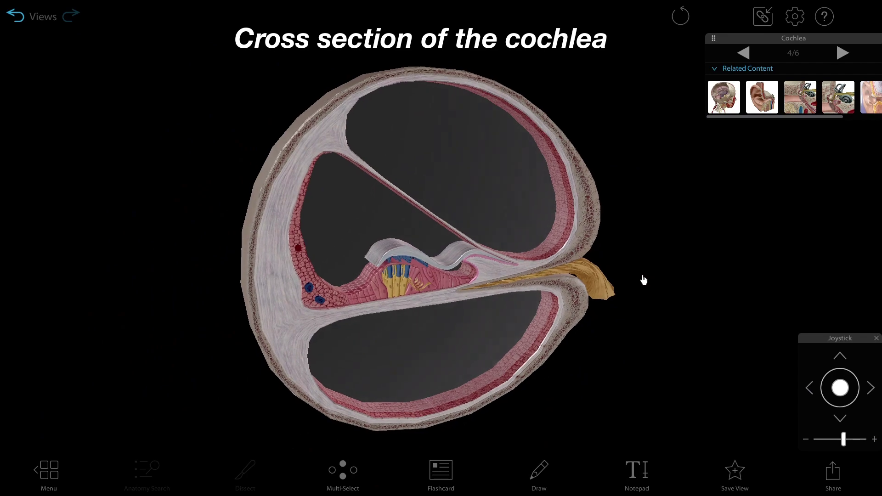
{"action": "left_click", "coordinate": [851, 61]}
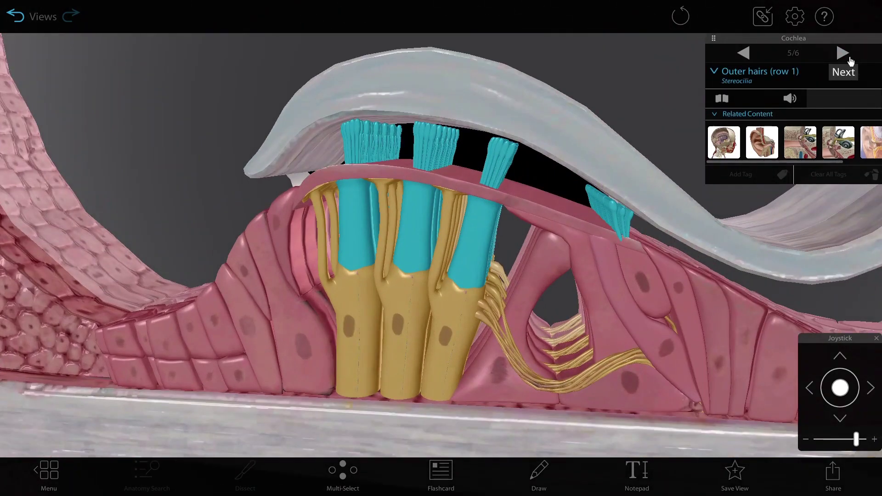
{"action": "left_click", "coordinate": [851, 61]}
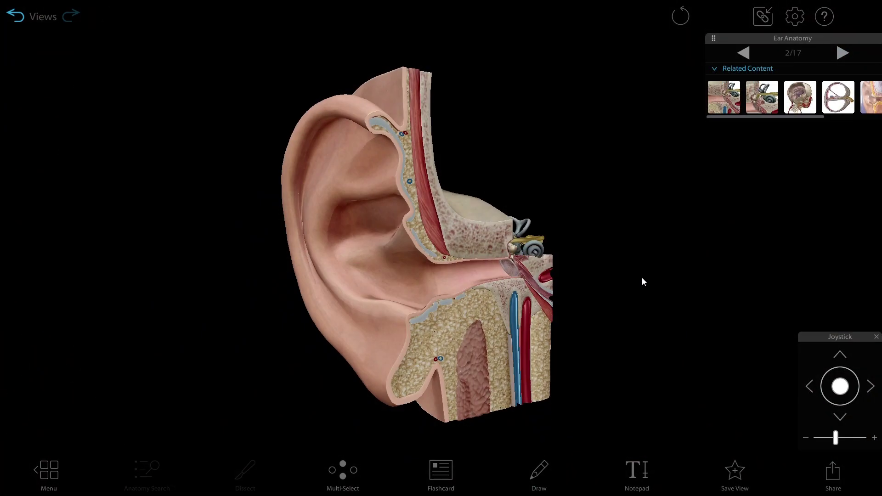
Rotate the sectioned ear on Ear Anatomy slide 2/17 to face the cut surface of the ear canal
{"action": "left_click_drag", "start_coordinate": [632, 278], "coordinate": [608, 268]}
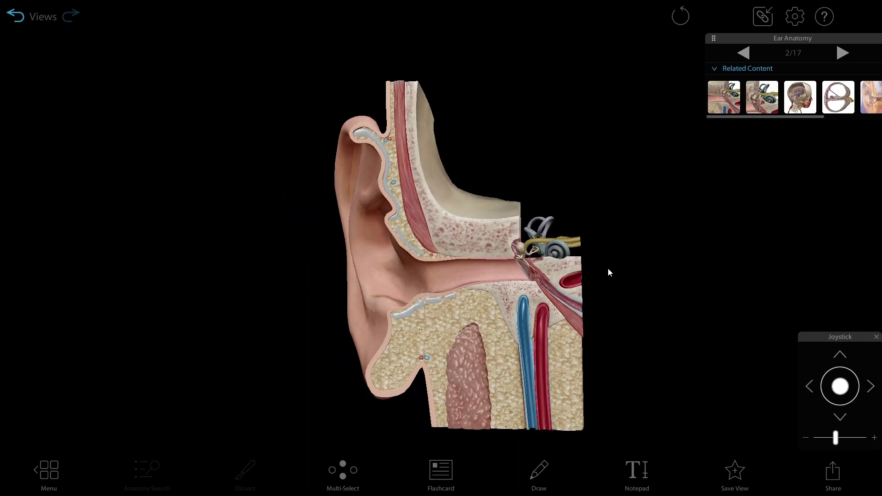